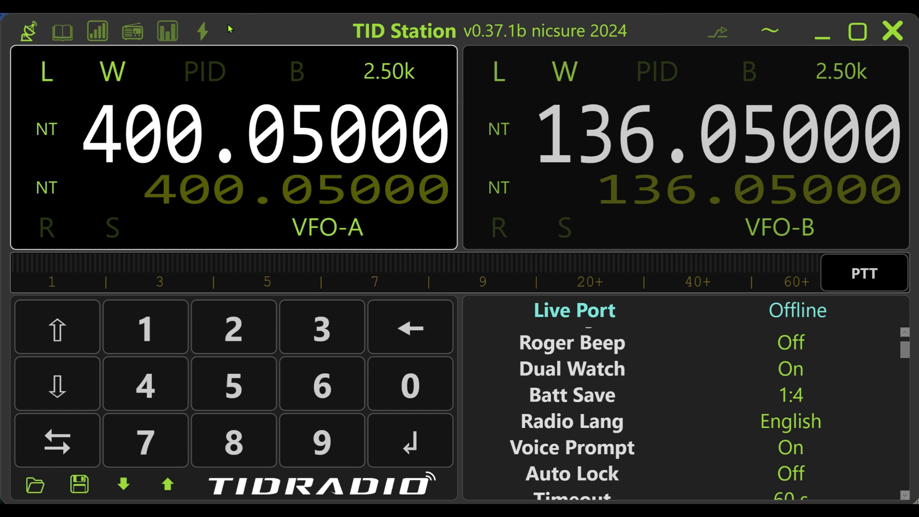
Check the available patch on the firmware flashing page and return to the main radio view.
{"action": "left_click", "coordinate": [203, 33]}
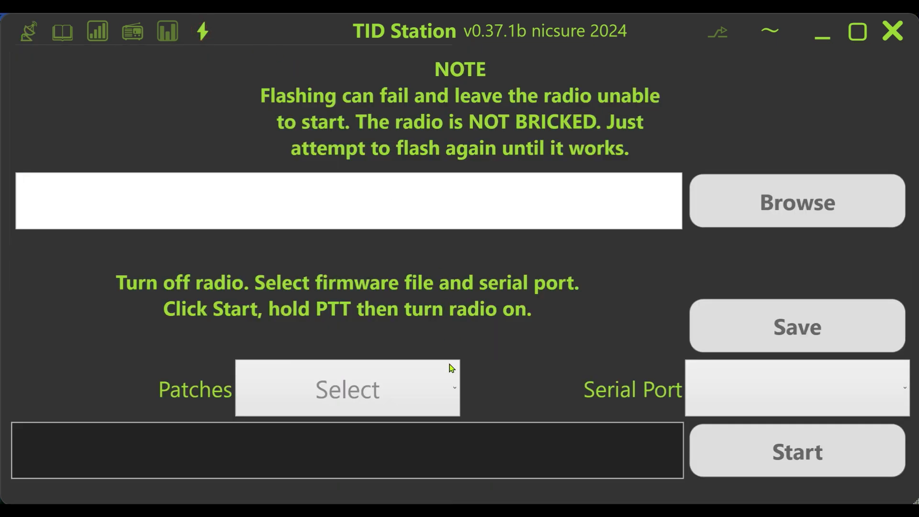
{"action": "left_click", "coordinate": [456, 392]}
{"action": "left_click", "coordinate": [270, 449]}
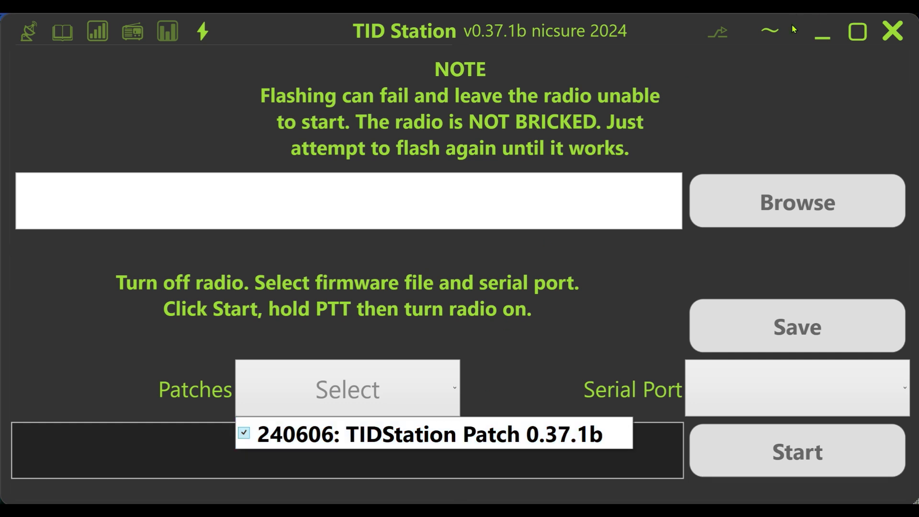
{"action": "left_click", "coordinate": [27, 36]}
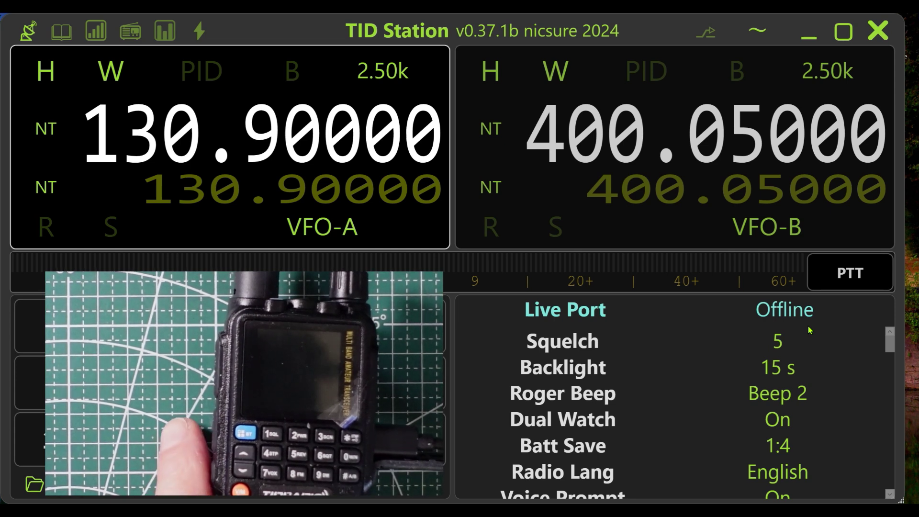
Select COM3 as the radio's port and load the firmware file H3_240606.BIN for flashing.
{"action": "left_click", "coordinate": [804, 312]}
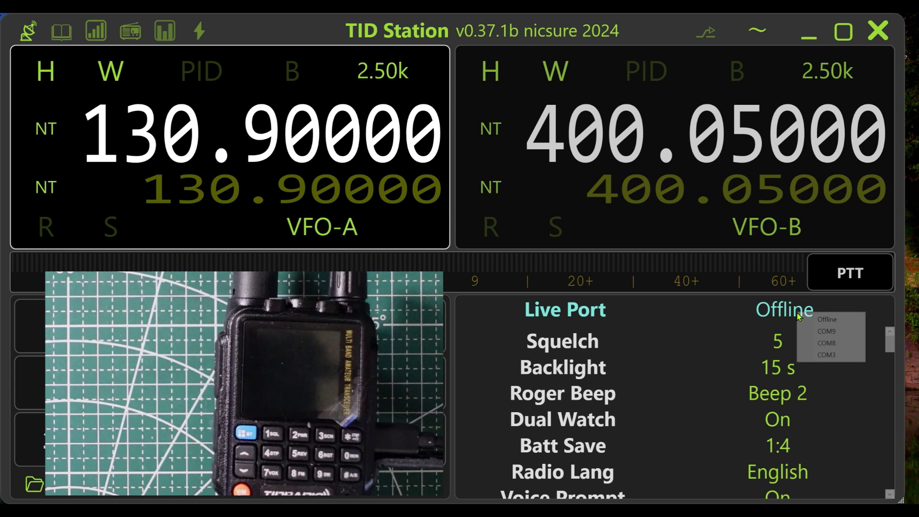
{"action": "left_click", "coordinate": [826, 356]}
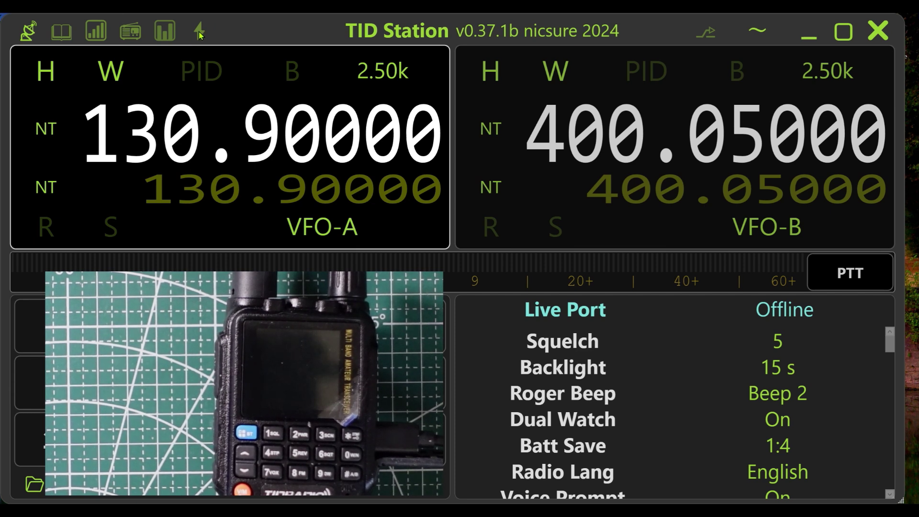
{"action": "left_click", "coordinate": [199, 32]}
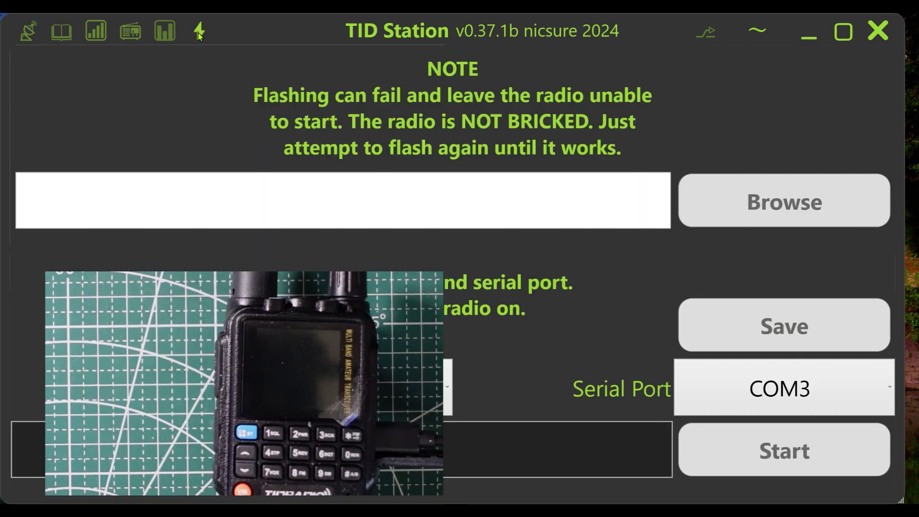
{"action": "left_click", "coordinate": [760, 204]}
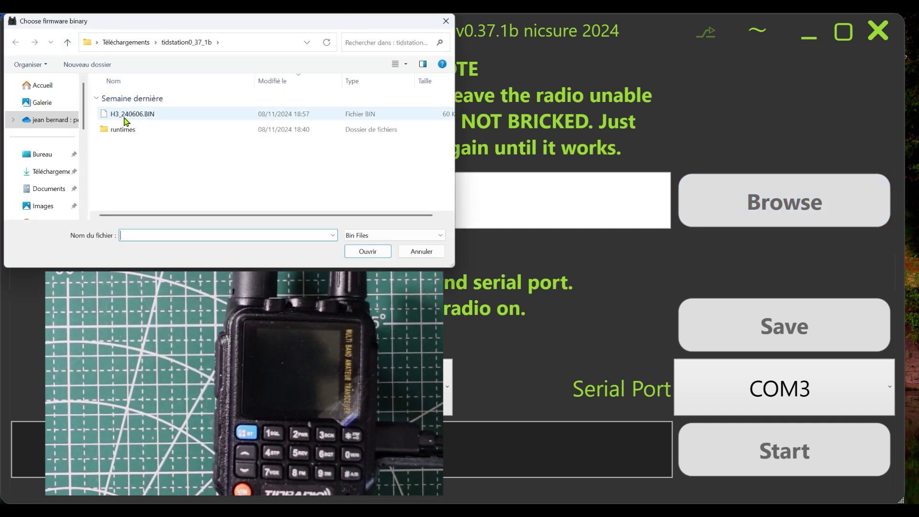
{"action": "double_click", "coordinate": [135, 119]}
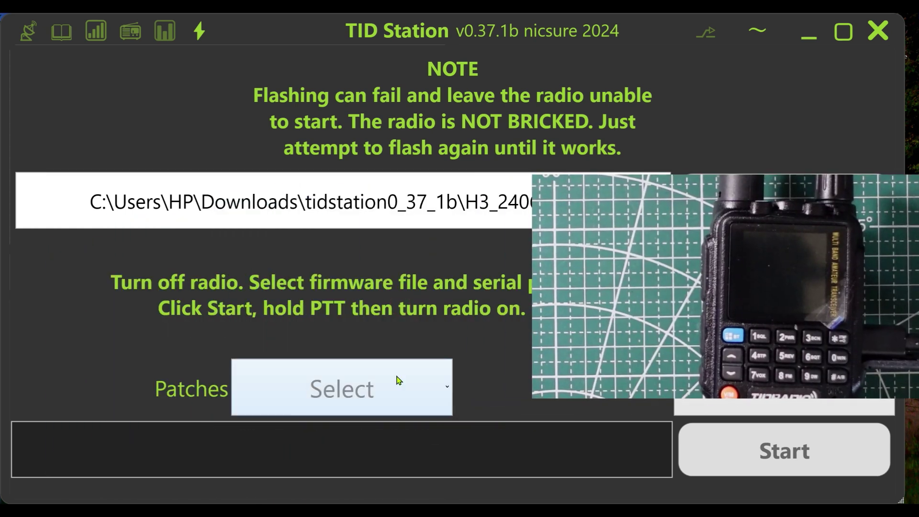
Flash the radio with TIDStation Patch 0.37.1b enabled, after checking the patch selection.
{"action": "left_click", "coordinate": [445, 387]}
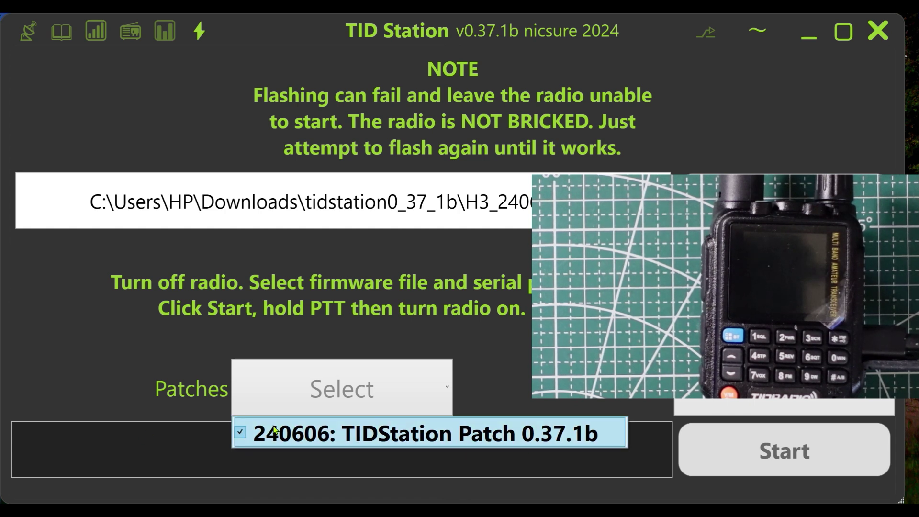
{"action": "left_click", "coordinate": [382, 236]}
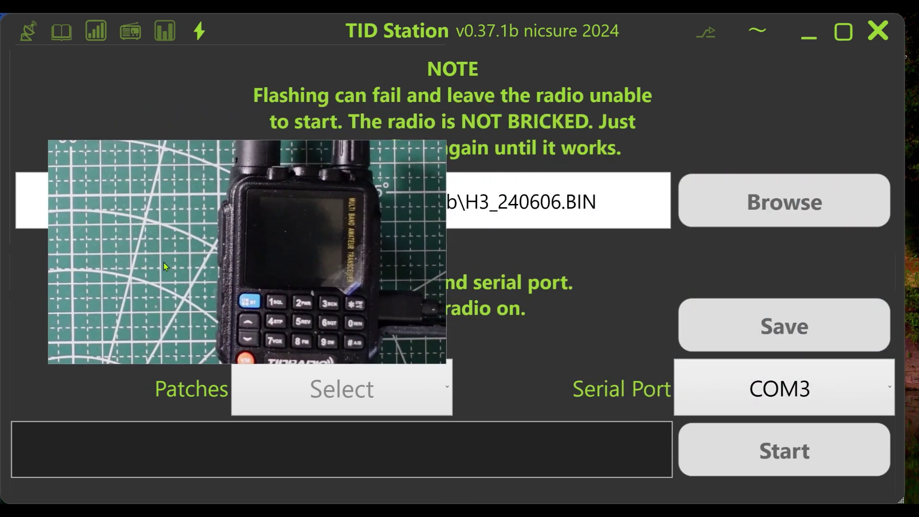
{"action": "left_click", "coordinate": [779, 458]}
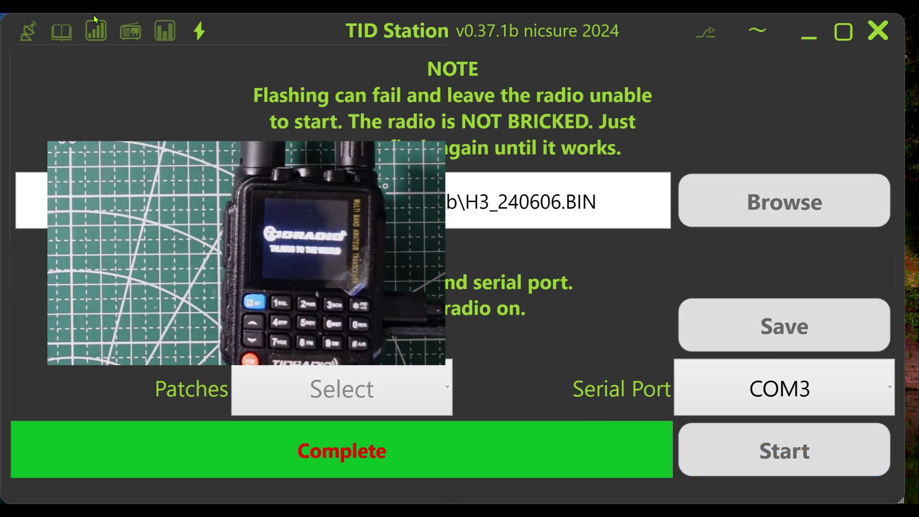
Return to the main radio view and set the Live Port to COM3.
{"action": "left_click", "coordinate": [28, 34]}
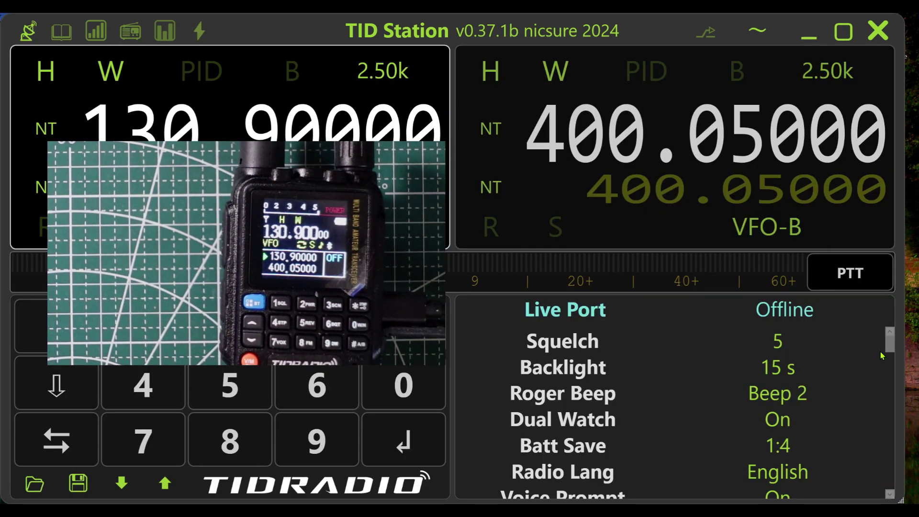
{"action": "left_click", "coordinate": [782, 312]}
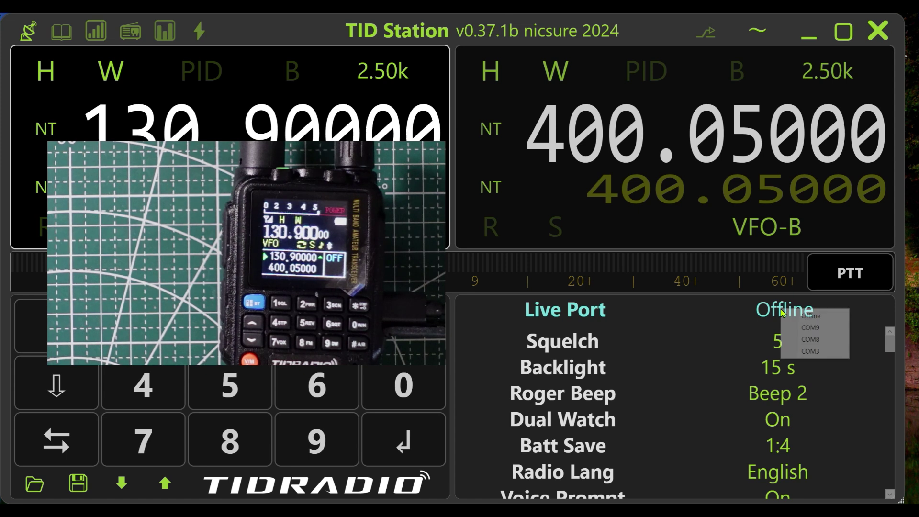
{"action": "left_click", "coordinate": [805, 354]}
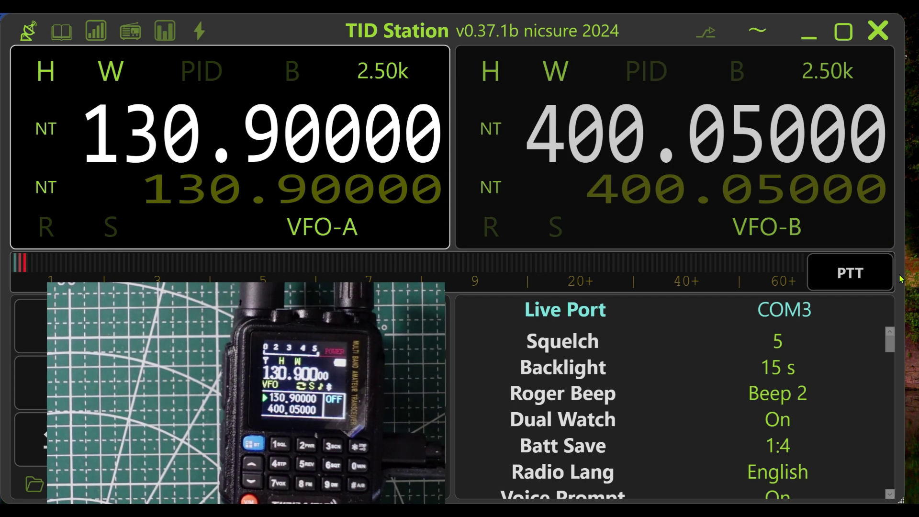
Look through the radio's settings list, from squelch and backlight down past the DTMF options, and back up.
{"action": "scroll", "coordinate": [891, 356], "scroll_direction": "down", "scroll_amount": 1}
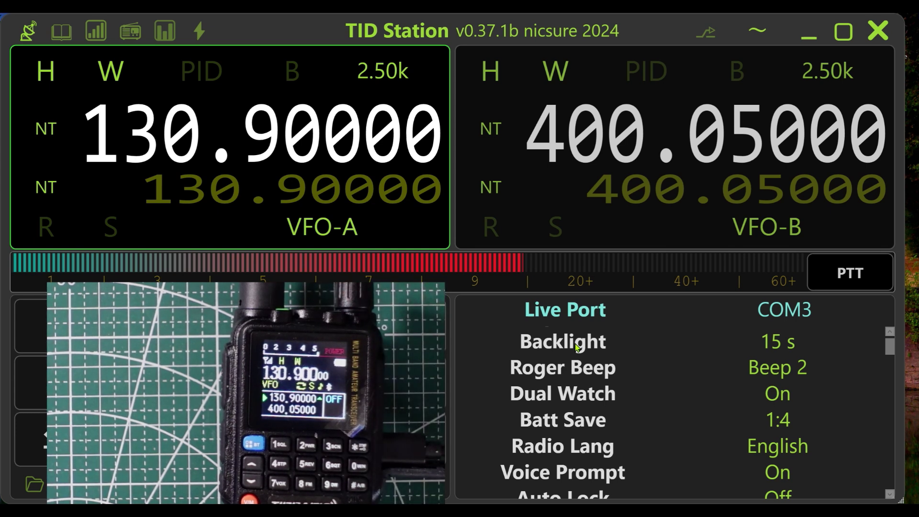
{"action": "scroll", "coordinate": [588, 425], "scroll_direction": "down", "scroll_amount": 1}
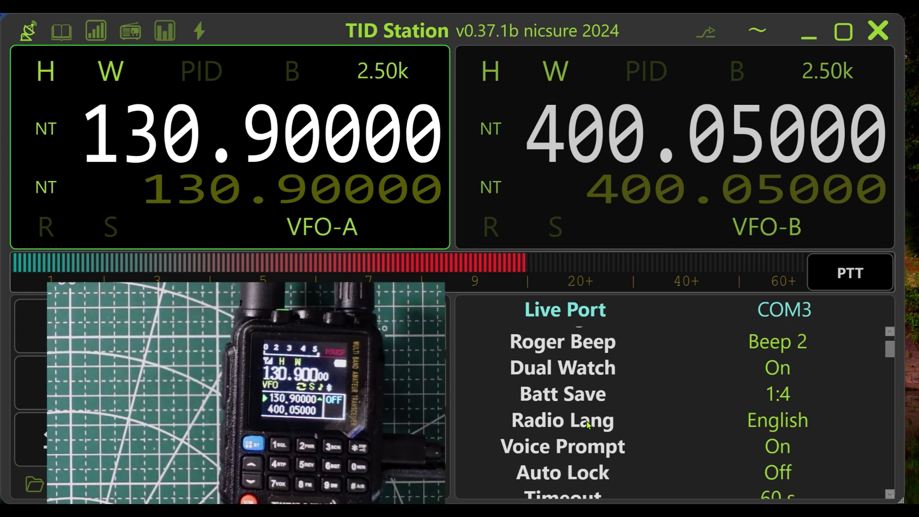
{"action": "scroll", "coordinate": [633, 415], "scroll_direction": "down", "scroll_amount": 3}
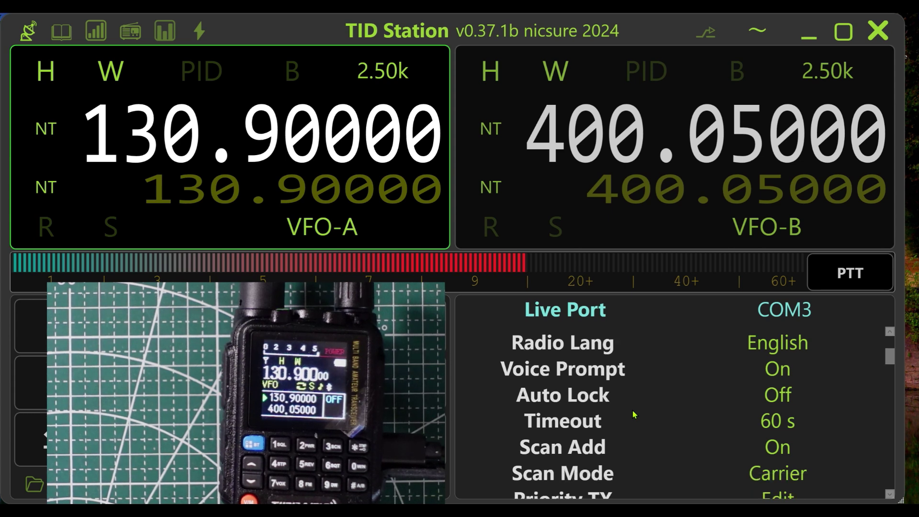
{"action": "scroll", "coordinate": [637, 414], "scroll_direction": "down", "scroll_amount": 1}
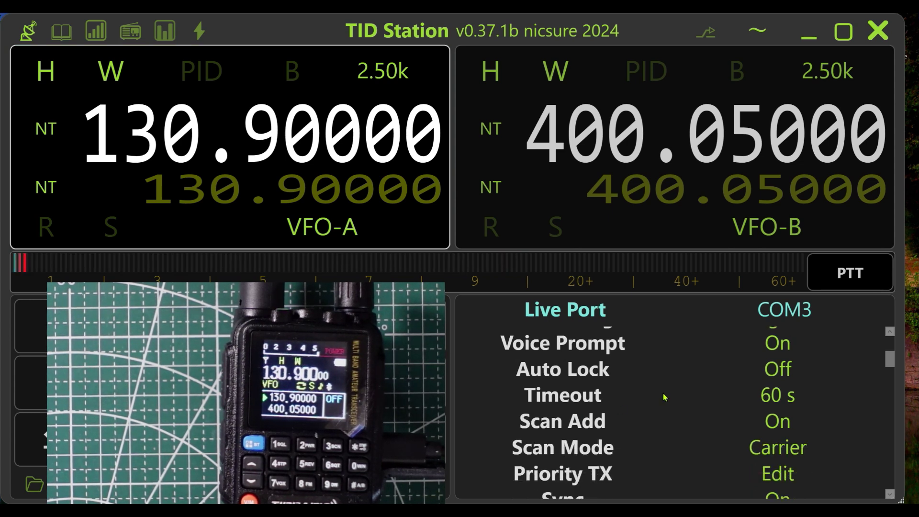
{"action": "scroll", "coordinate": [665, 397], "scroll_direction": "down", "scroll_amount": 2}
{"action": "scroll", "coordinate": [654, 402], "scroll_direction": "down", "scroll_amount": 1}
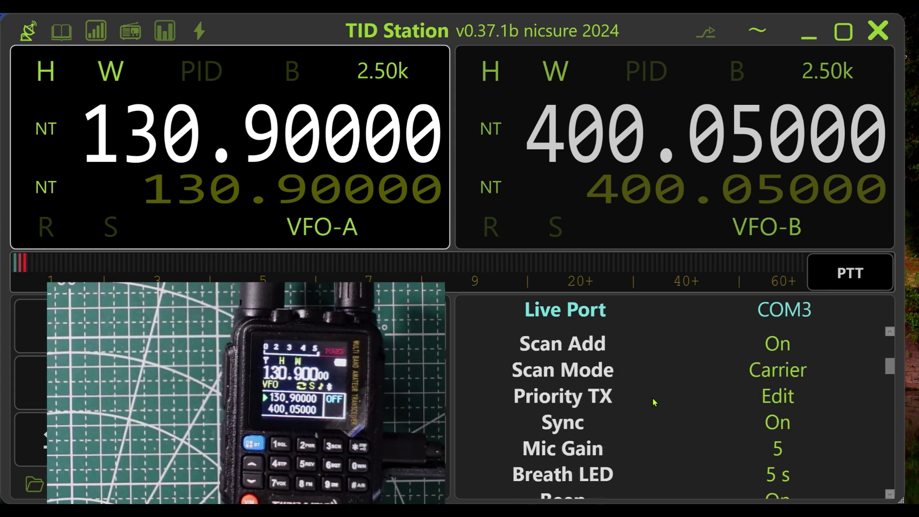
{"action": "scroll", "coordinate": [654, 402], "scroll_direction": "down", "scroll_amount": 4}
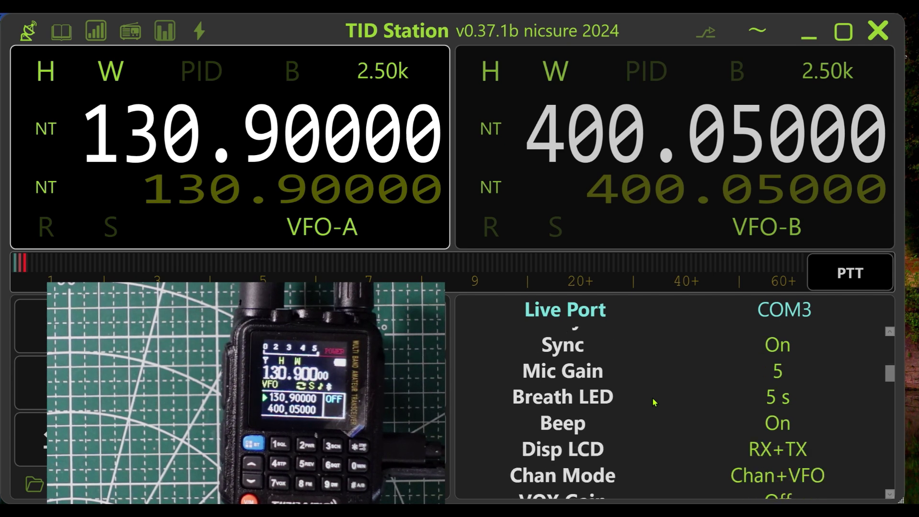
{"action": "scroll", "coordinate": [655, 403], "scroll_direction": "down", "scroll_amount": 4}
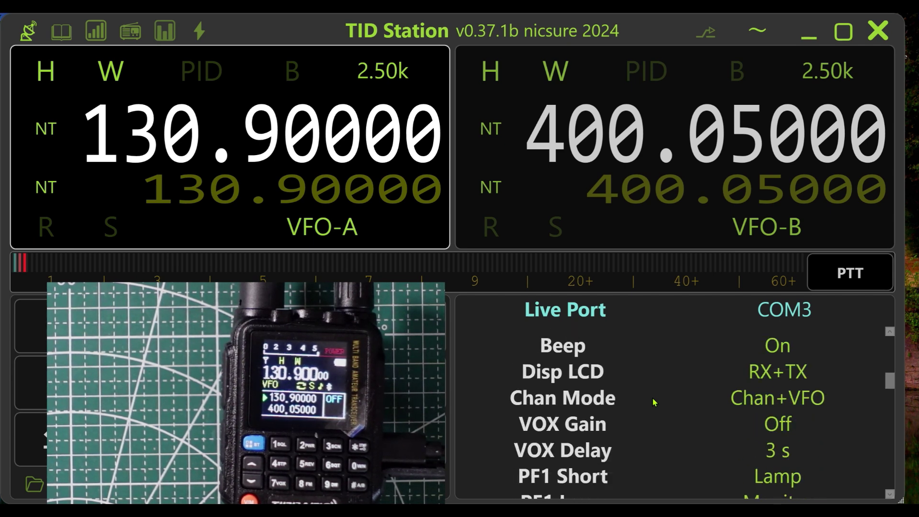
{"action": "scroll", "coordinate": [654, 403], "scroll_direction": "down", "scroll_amount": 4}
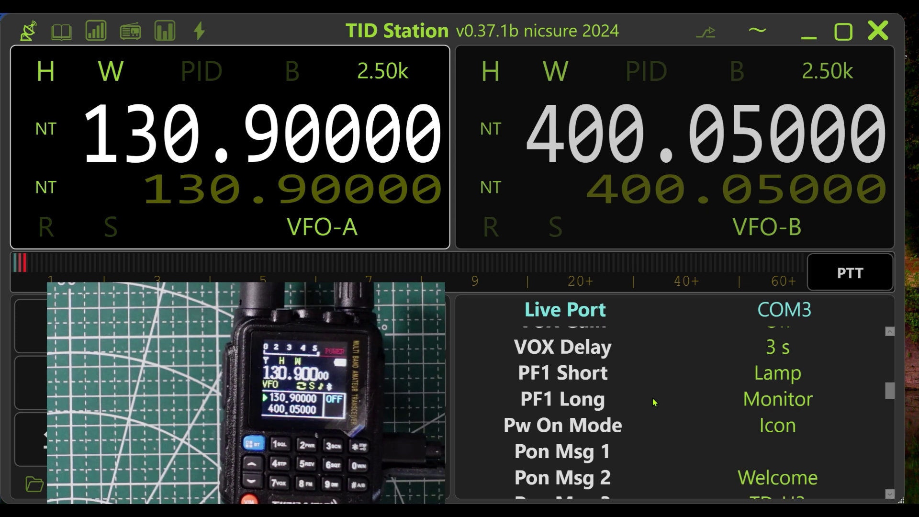
{"action": "scroll", "coordinate": [655, 403], "scroll_direction": "down", "scroll_amount": 6}
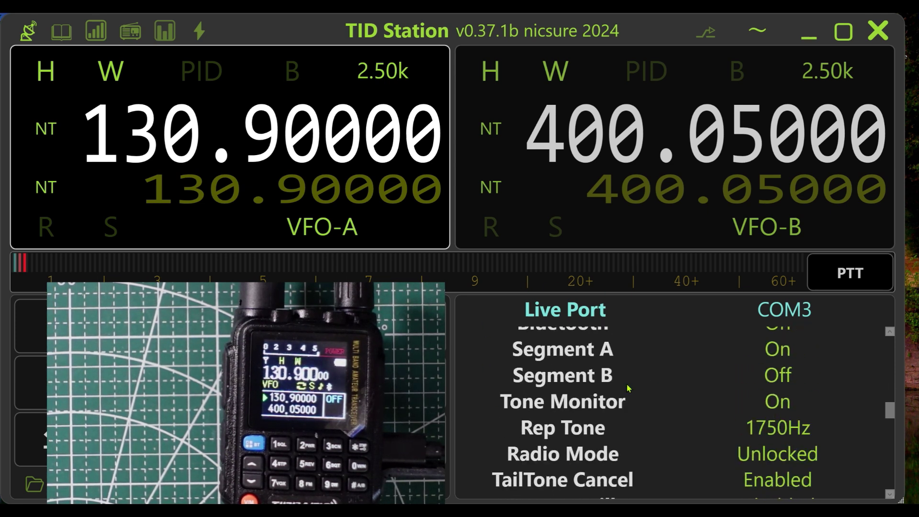
{"action": "scroll", "coordinate": [656, 382], "scroll_direction": "down", "scroll_amount": 3}
{"action": "scroll", "coordinate": [670, 388], "scroll_direction": "down", "scroll_amount": 7}
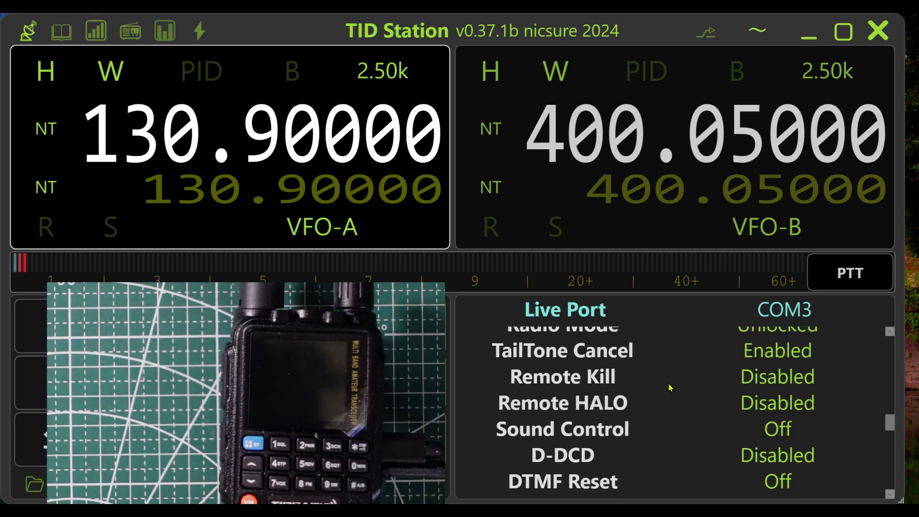
{"action": "scroll", "coordinate": [670, 387], "scroll_direction": "down", "scroll_amount": 2}
{"action": "scroll", "coordinate": [672, 386], "scroll_direction": "up", "scroll_amount": 12}
{"action": "scroll", "coordinate": [674, 386], "scroll_direction": "up", "scroll_amount": 9}
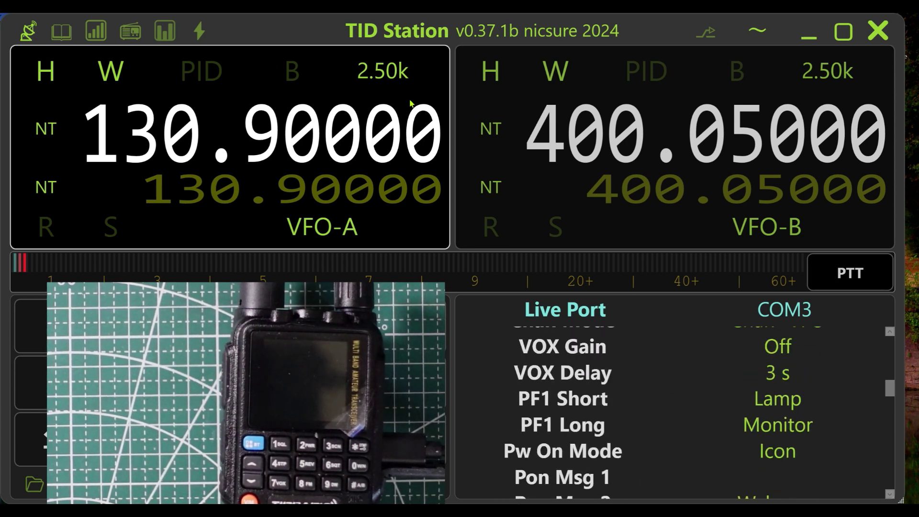
Switch VFO-A to memory channel 001 and back to VFO mode.
{"action": "left_click", "coordinate": [86, 151]}
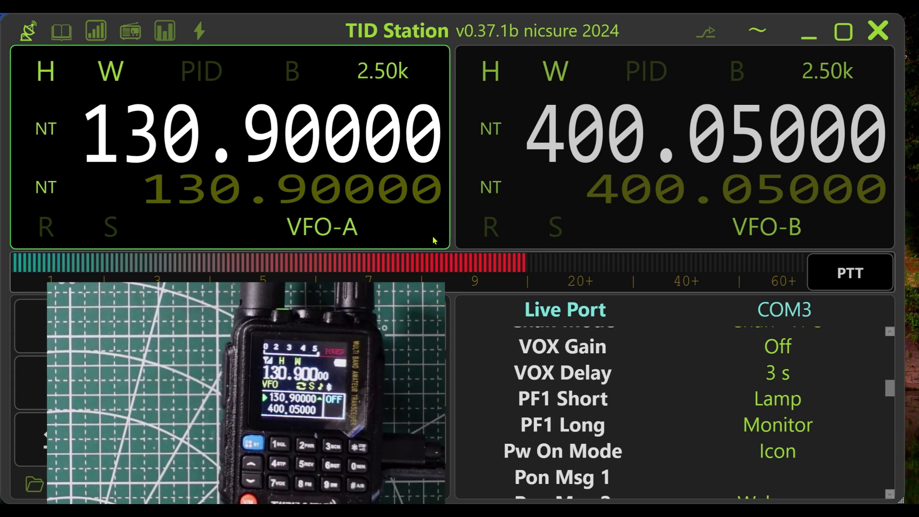
{"action": "left_click", "coordinate": [320, 229]}
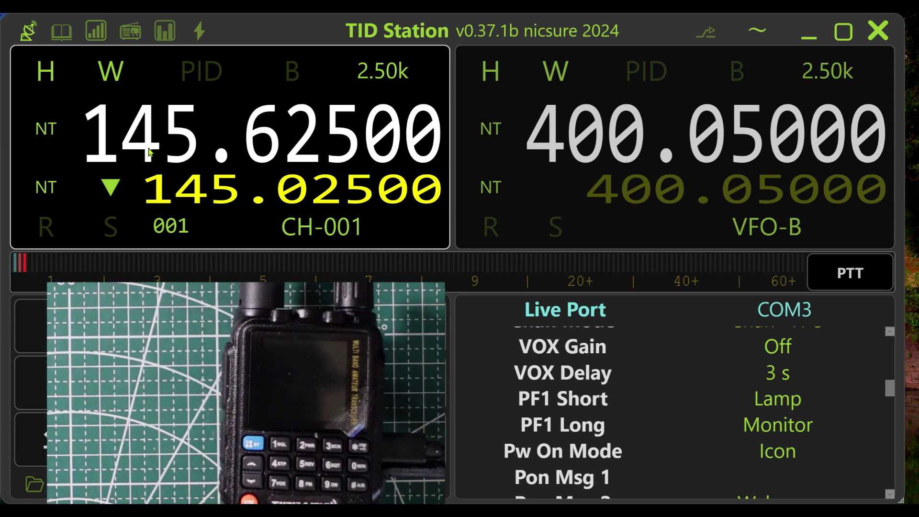
{"action": "left_click", "coordinate": [329, 232]}
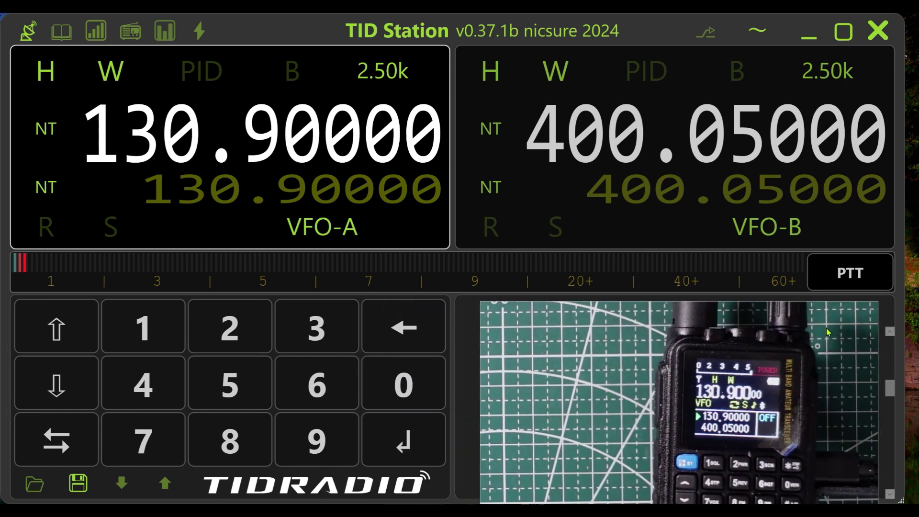
Enter the frequency 145.250 for VFO-A on the on-screen keypad and confirm it.
{"action": "left_click", "coordinate": [144, 329]}
{"action": "left_click", "coordinate": [148, 386]}
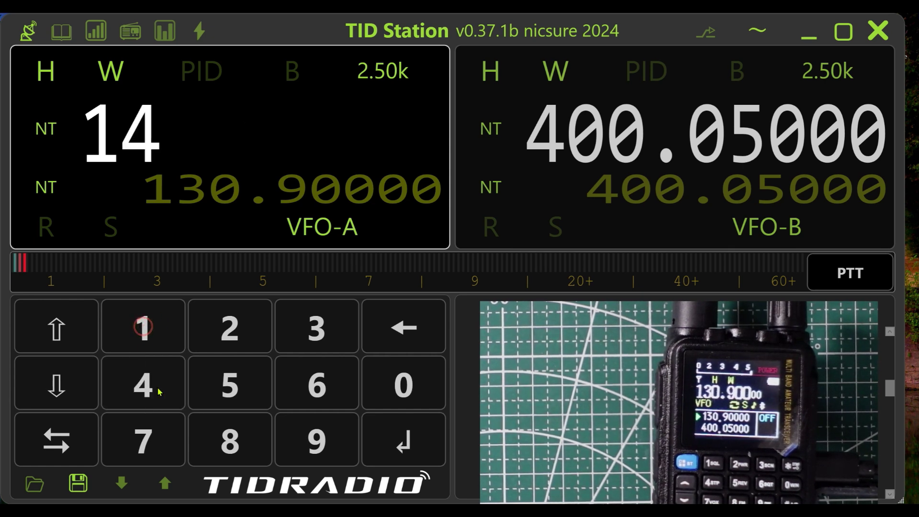
{"action": "left_click", "coordinate": [229, 389]}
{"action": "left_click", "coordinate": [226, 335]}
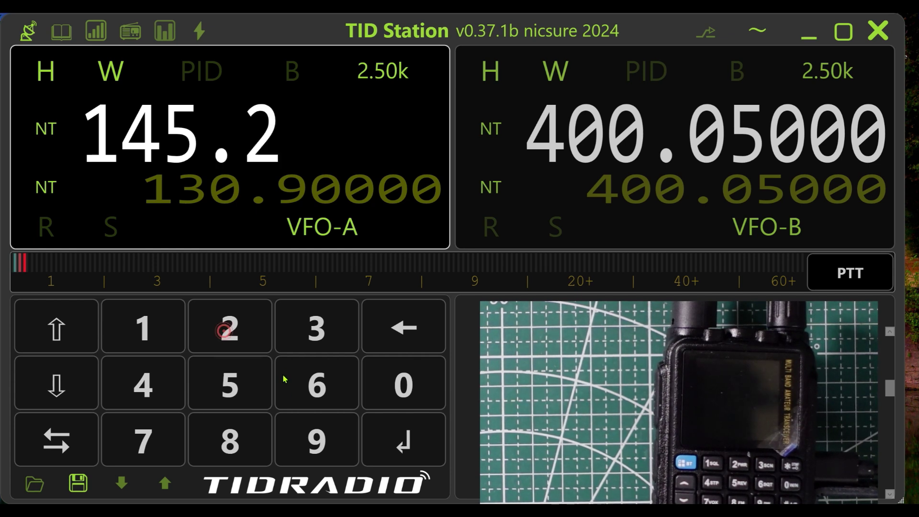
{"action": "left_click", "coordinate": [235, 387]}
{"action": "left_click", "coordinate": [407, 384]}
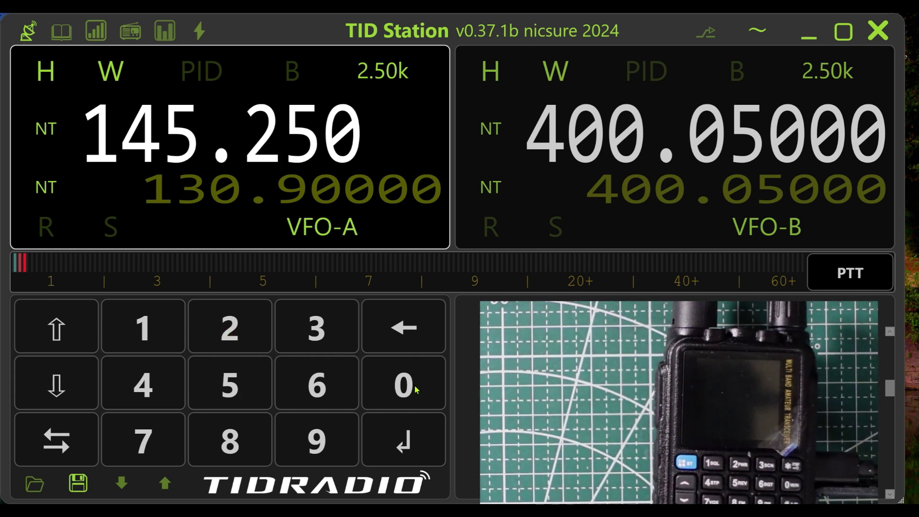
{"action": "left_click", "coordinate": [404, 449]}
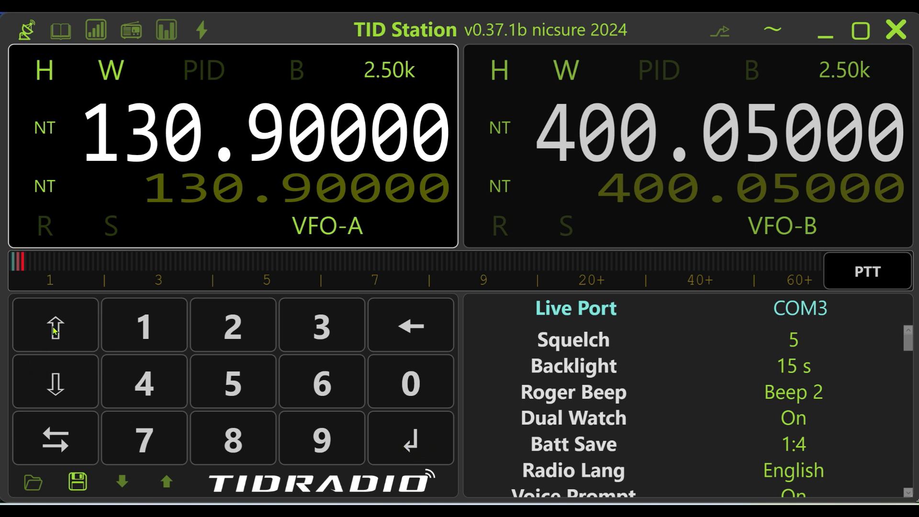
Step VFO-A's frequency up and down repeatedly in 2.50k increments, ending on 130.90000.
{"action": "left_click", "coordinate": [55, 332]}
{"action": "left_click", "coordinate": [55, 331]}
{"action": "left_click", "coordinate": [55, 392]}
{"action": "left_click", "coordinate": [55, 391]}
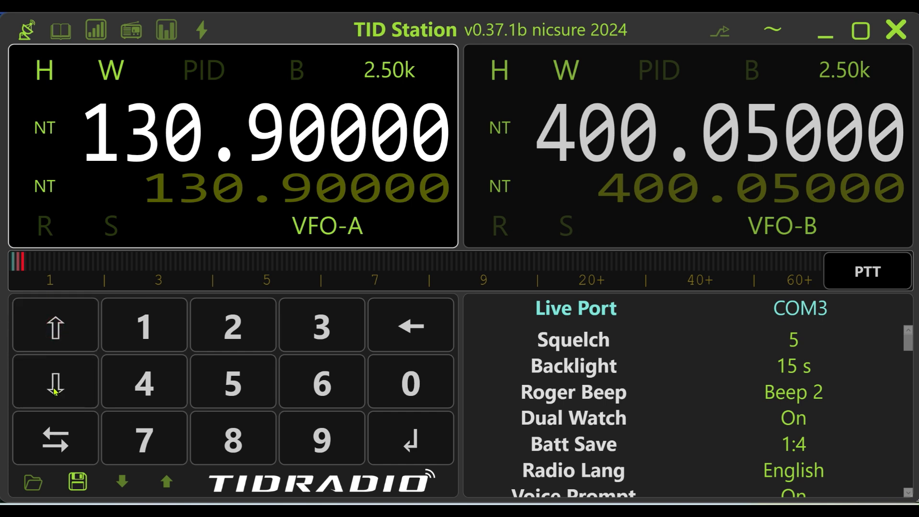
{"action": "left_click", "coordinate": [56, 326]}
{"action": "left_click", "coordinate": [56, 326]}
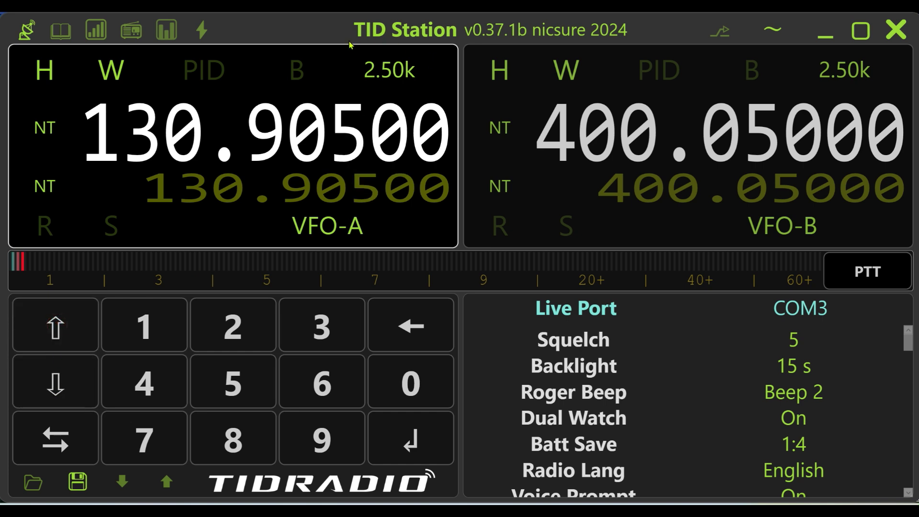
{"action": "left_click", "coordinate": [56, 382]}
{"action": "left_click", "coordinate": [56, 382]}
{"action": "left_click", "coordinate": [57, 383]}
{"action": "left_click", "coordinate": [65, 325]}
{"action": "left_click", "coordinate": [66, 324]}
{"action": "left_click", "coordinate": [65, 325]}
{"action": "left_click", "coordinate": [59, 392]}
{"action": "left_click", "coordinate": [60, 391]}
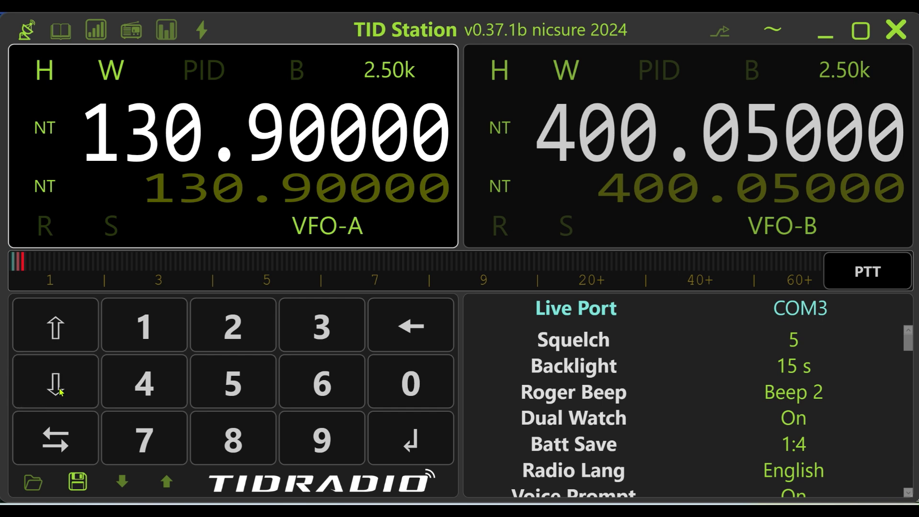
Toggle the active receiver between VFO-A and VFO-B several times, ending on VFO-A.
{"action": "left_click", "coordinate": [54, 444]}
{"action": "left_click", "coordinate": [54, 445]}
{"action": "left_click", "coordinate": [54, 444]}
{"action": "left_click", "coordinate": [54, 444]}
{"action": "left_click", "coordinate": [54, 444]}
{"action": "left_click", "coordinate": [54, 445]}
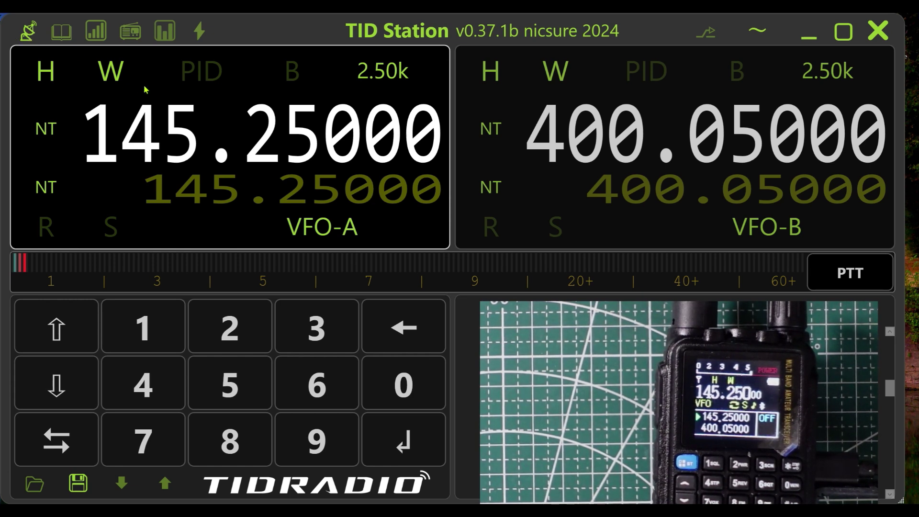
Look through the memory channel table, the power and frequency calibration values, and the broadcast FM station list.
{"action": "left_click", "coordinate": [62, 34]}
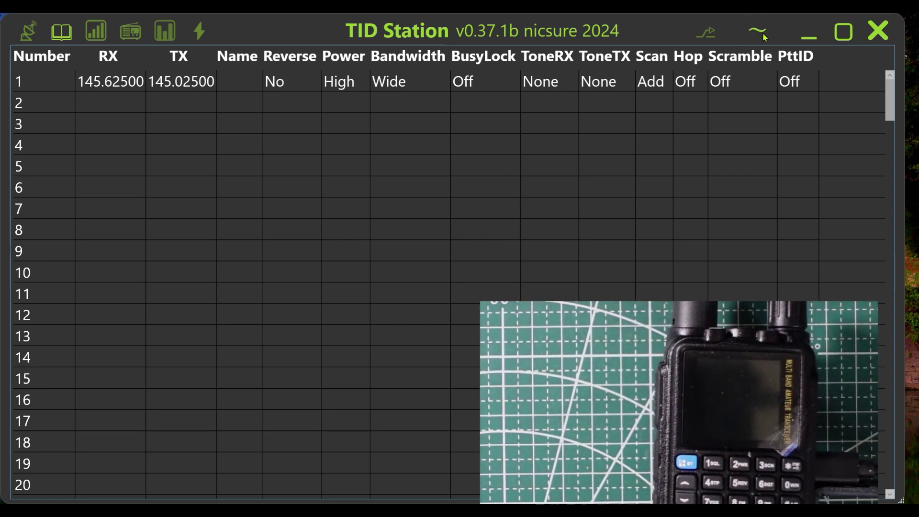
{"action": "left_click", "coordinate": [96, 31]}
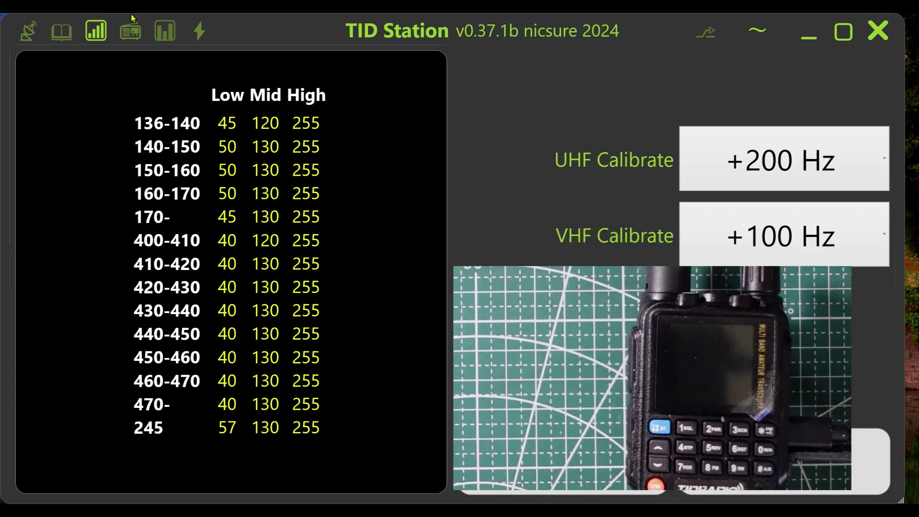
{"action": "left_click", "coordinate": [131, 32]}
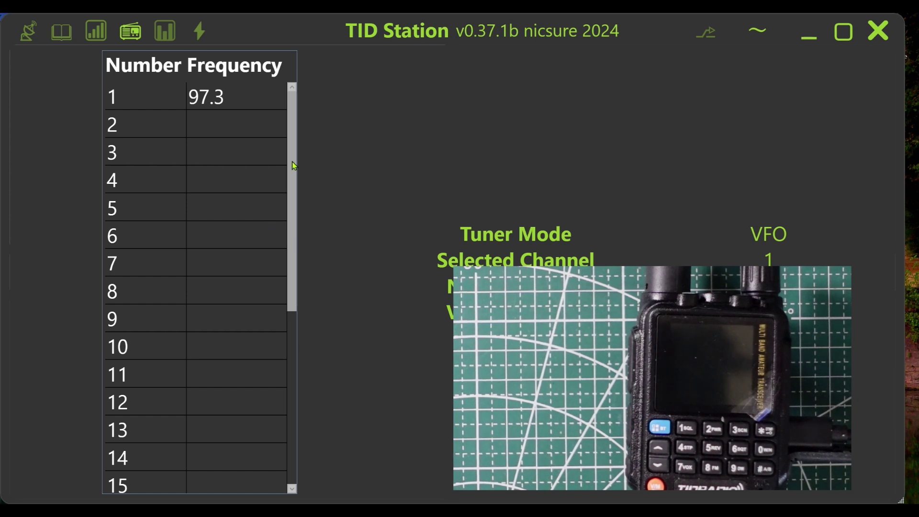
Open the spectrum view and run a scan around VFO-A's frequency.
{"action": "left_click", "coordinate": [171, 39]}
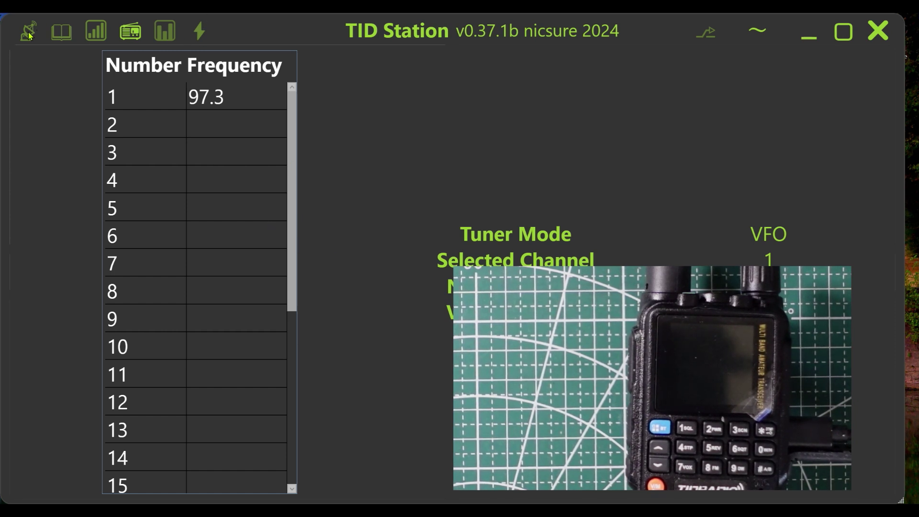
{"action": "left_click", "coordinate": [164, 31]}
{"action": "left_click", "coordinate": [499, 238]}
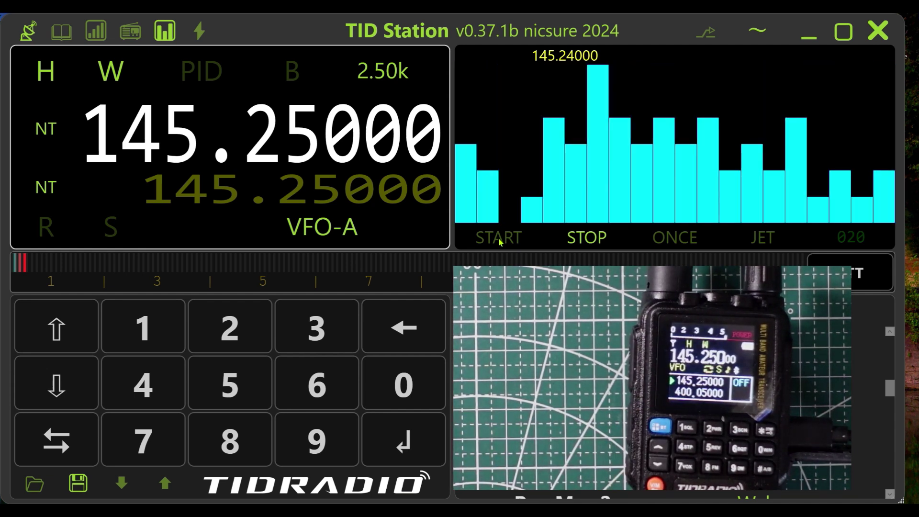
Switch VFO-A to channel 001 and back to VFO mode, and enter the frequency 130.900.
{"action": "left_click", "coordinate": [341, 227]}
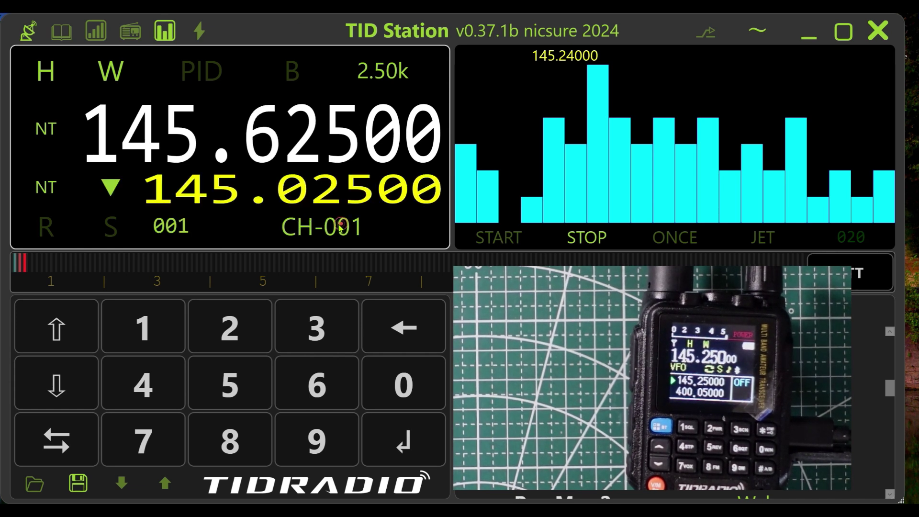
{"action": "left_click", "coordinate": [341, 229]}
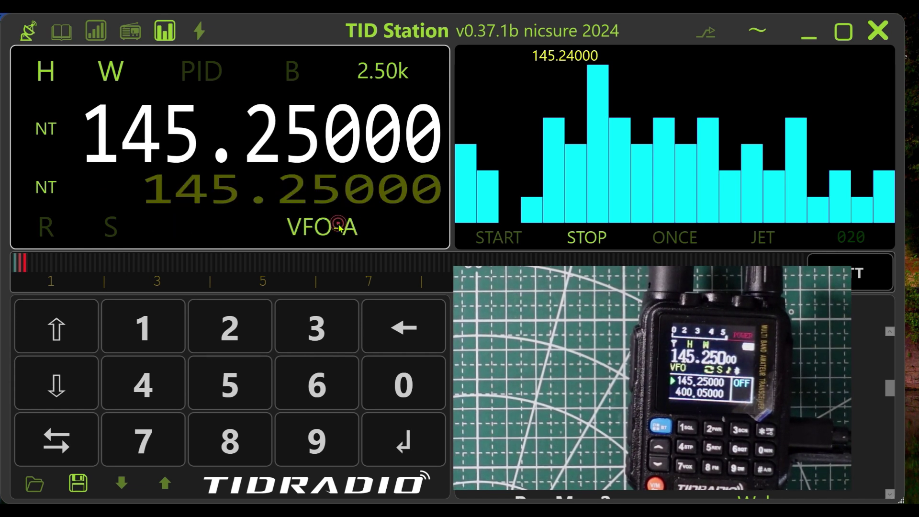
{"action": "left_click", "coordinate": [142, 330]}
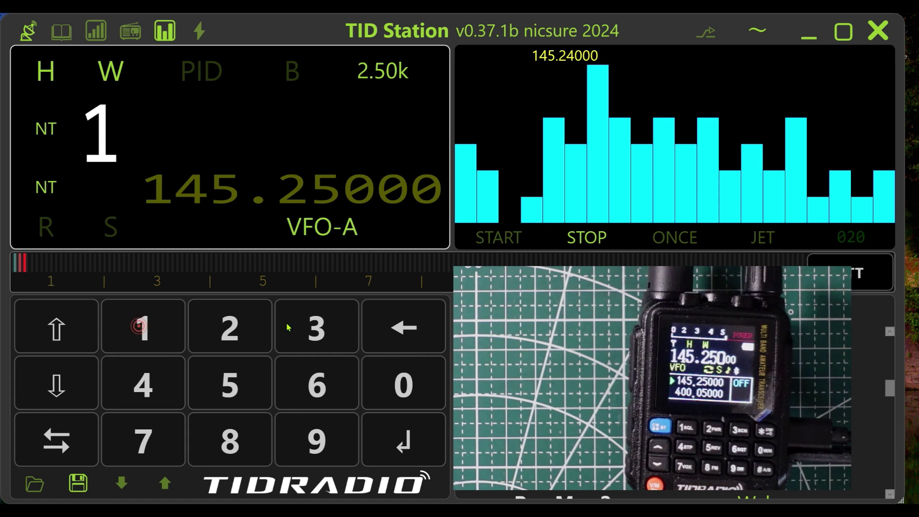
{"action": "left_click", "coordinate": [315, 326]}
{"action": "left_click", "coordinate": [402, 393]}
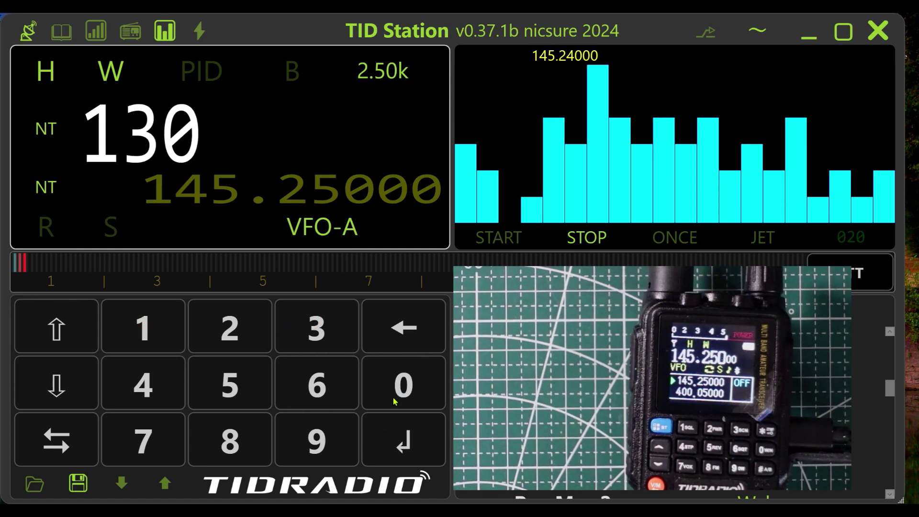
{"action": "left_click", "coordinate": [322, 457]}
{"action": "left_click", "coordinate": [394, 381]}
{"action": "left_click", "coordinate": [395, 381]}
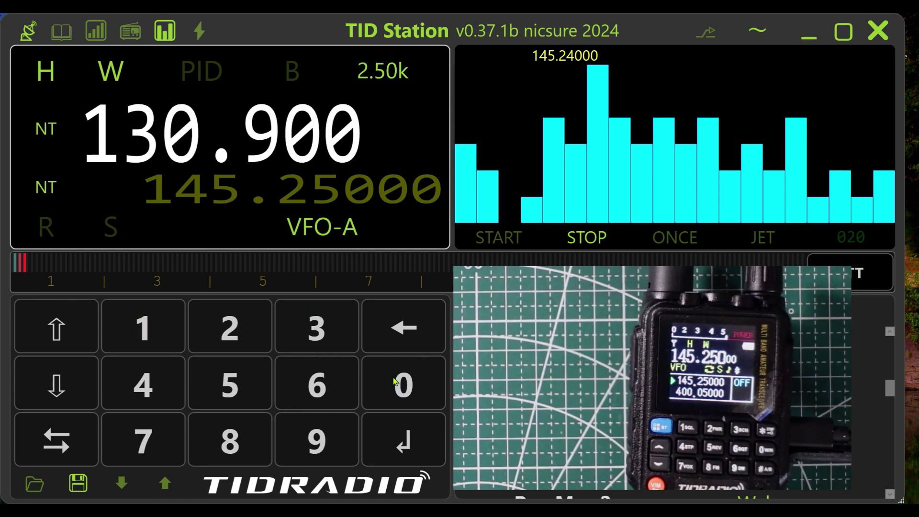
{"action": "left_click", "coordinate": [405, 447]}
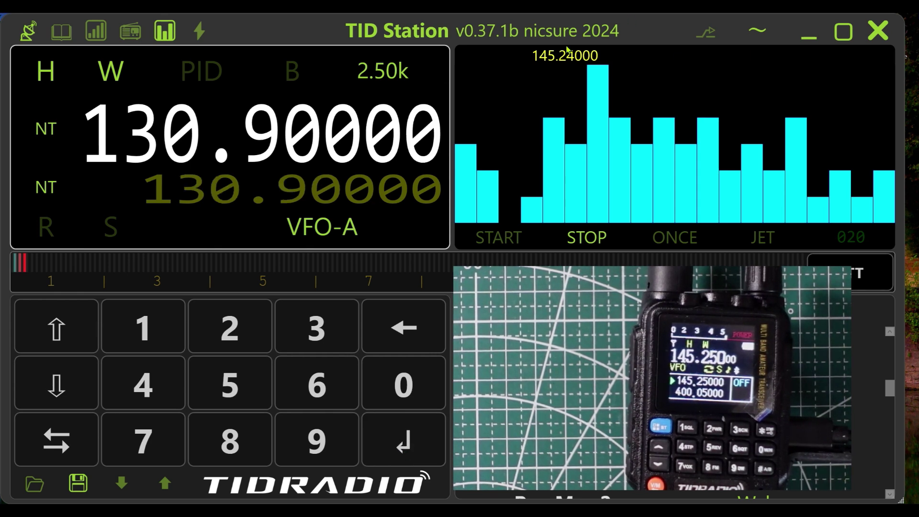
Cycle the modulation override through its modes and set it to AM.
{"action": "left_click", "coordinate": [756, 29]}
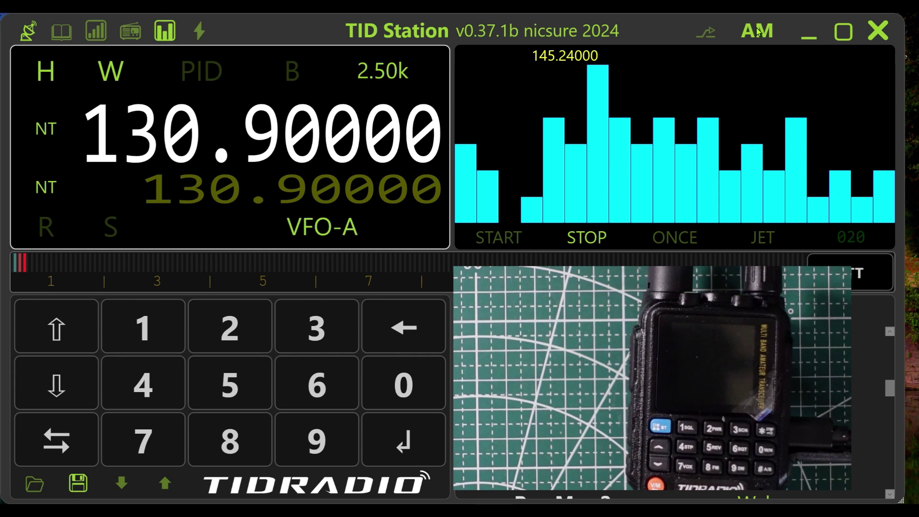
{"action": "left_click", "coordinate": [758, 30]}
{"action": "left_click", "coordinate": [756, 32]}
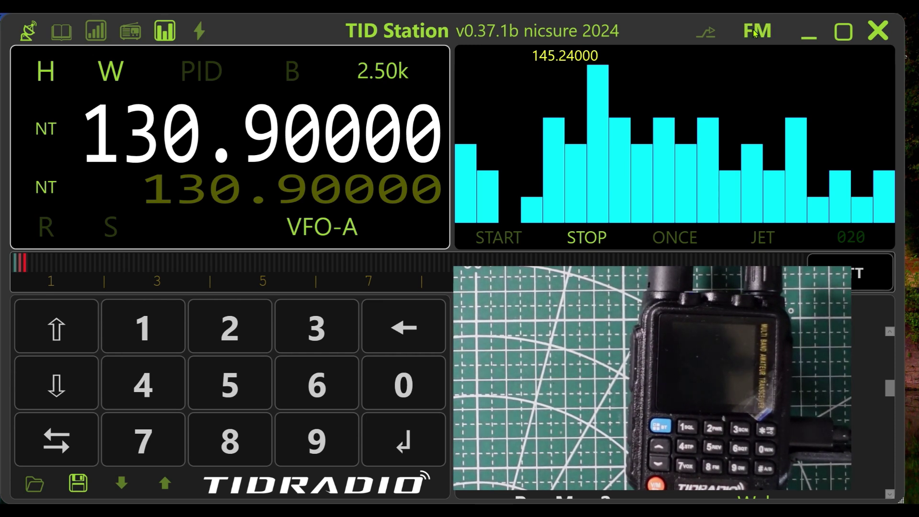
{"action": "left_click", "coordinate": [755, 32]}
{"action": "left_click", "coordinate": [755, 31]}
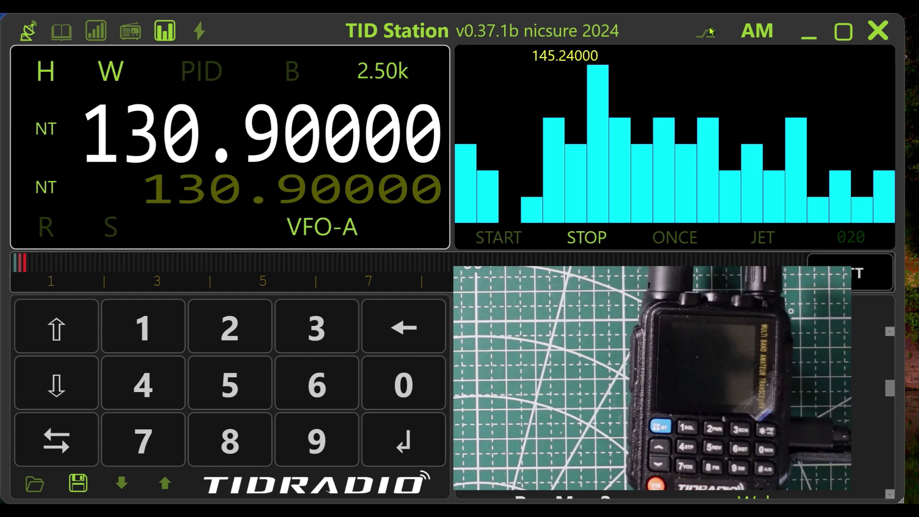
Stop and restart the spectrum scan, and return to the view showing both VFOs.
{"action": "left_click", "coordinate": [31, 32]}
{"action": "left_click", "coordinate": [591, 240]}
{"action": "left_click", "coordinate": [502, 240]}
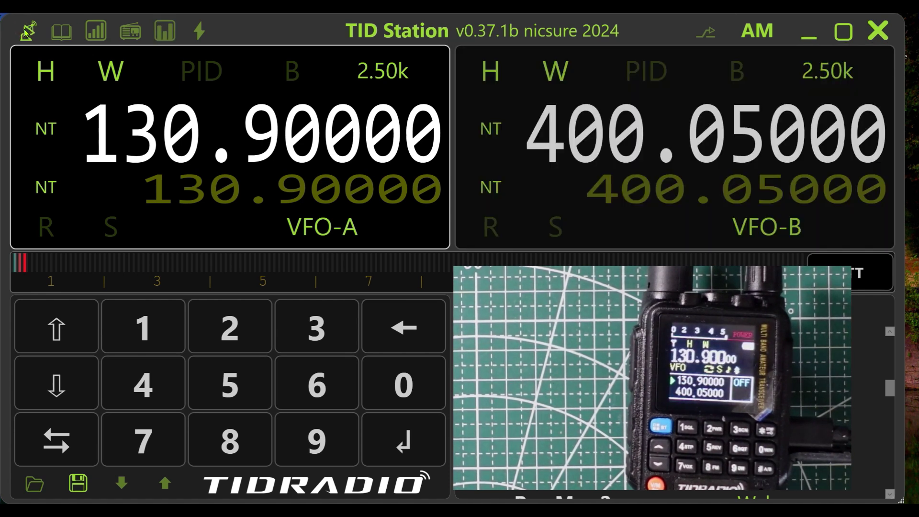
Open the memory channel table and cycle the modulation override through its modes back to AM.
{"action": "left_click", "coordinate": [58, 38]}
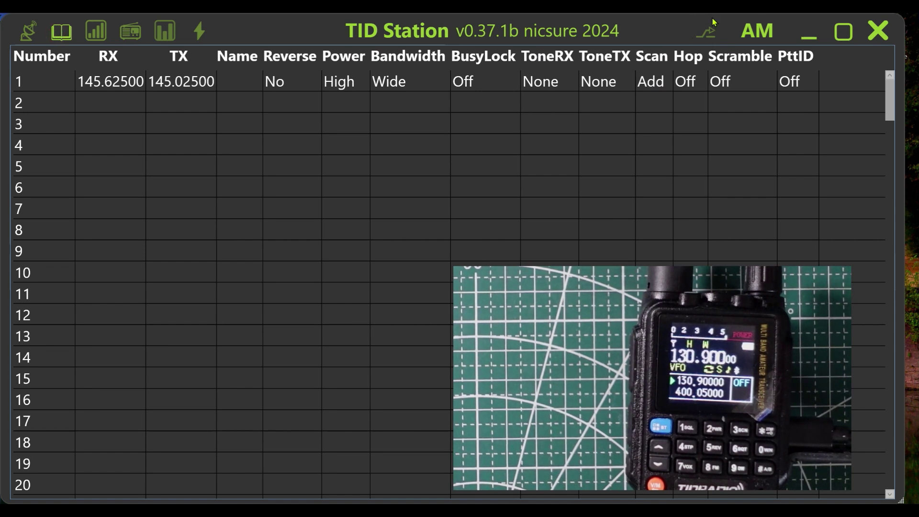
{"action": "left_click", "coordinate": [761, 31]}
{"action": "left_click", "coordinate": [761, 31]}
{"action": "left_click", "coordinate": [761, 31]}
{"action": "left_click", "coordinate": [765, 36]}
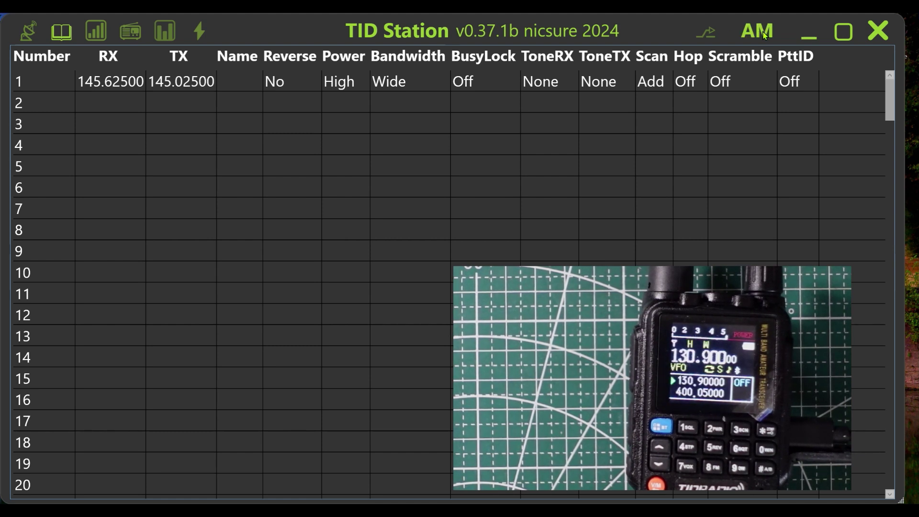
Review the PF1 and power-on settings, the memory channels and the calibration values, and return to the live VFO view.
{"action": "left_click", "coordinate": [30, 33]}
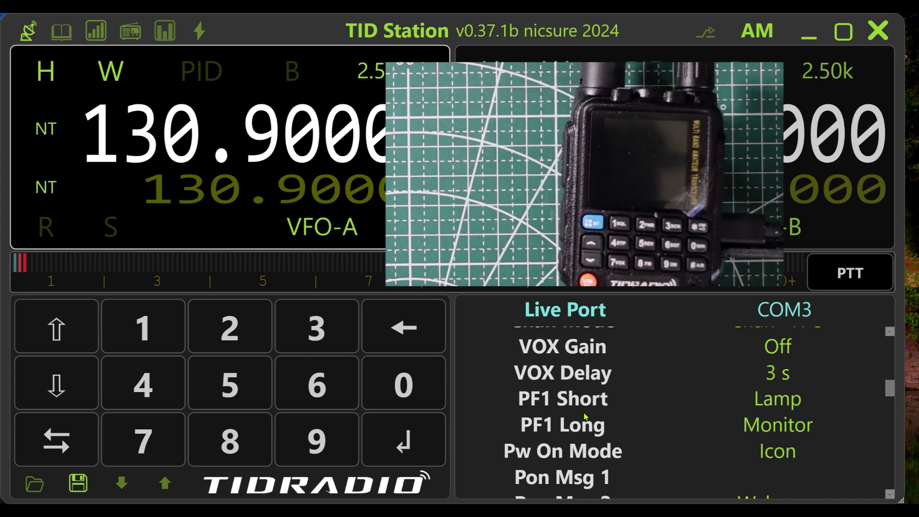
{"action": "scroll", "coordinate": [584, 417], "scroll_direction": "down", "scroll_amount": 2}
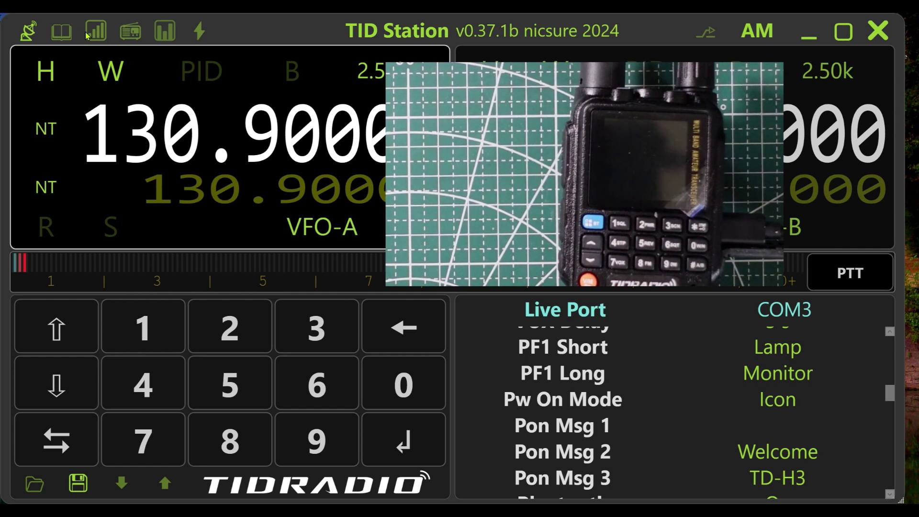
{"action": "left_click", "coordinate": [59, 33]}
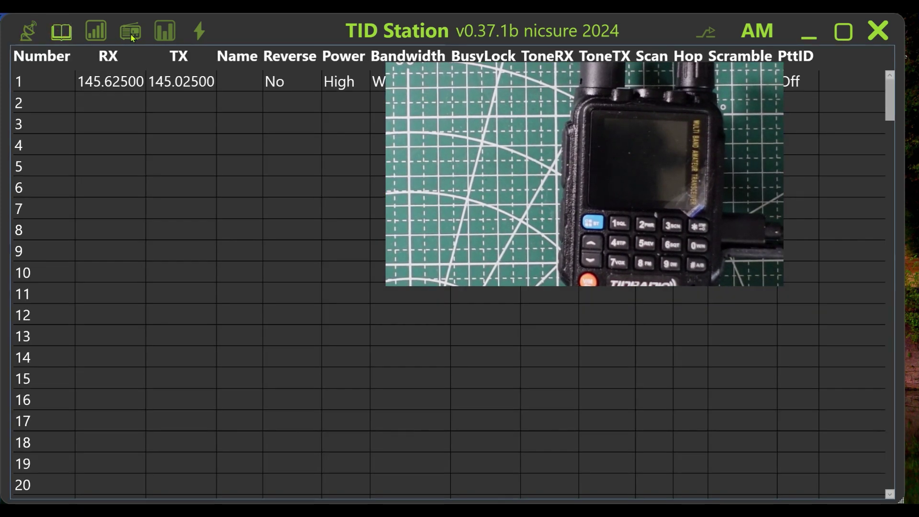
{"action": "left_click", "coordinate": [96, 31]}
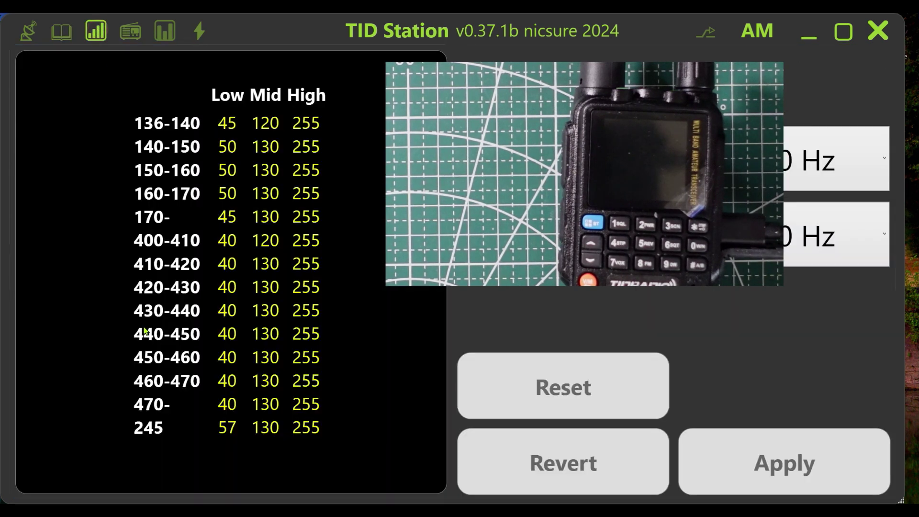
{"action": "left_click", "coordinate": [29, 34]}
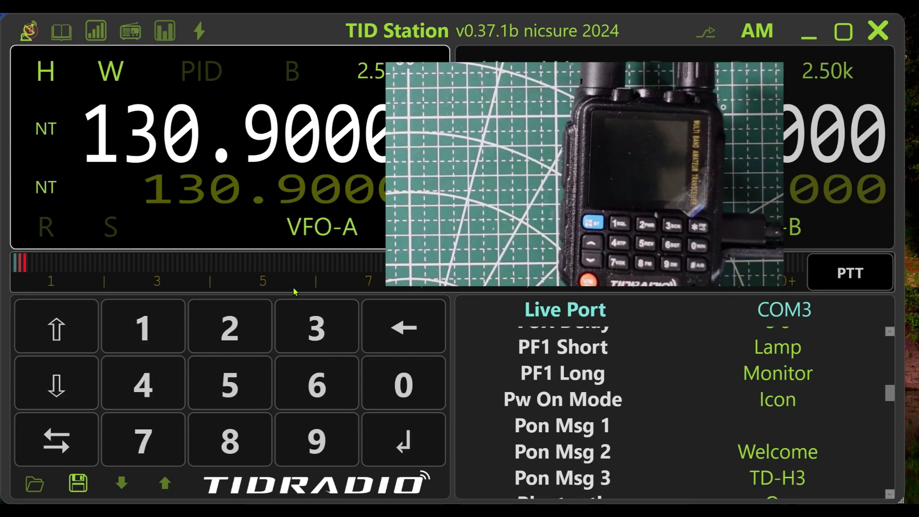